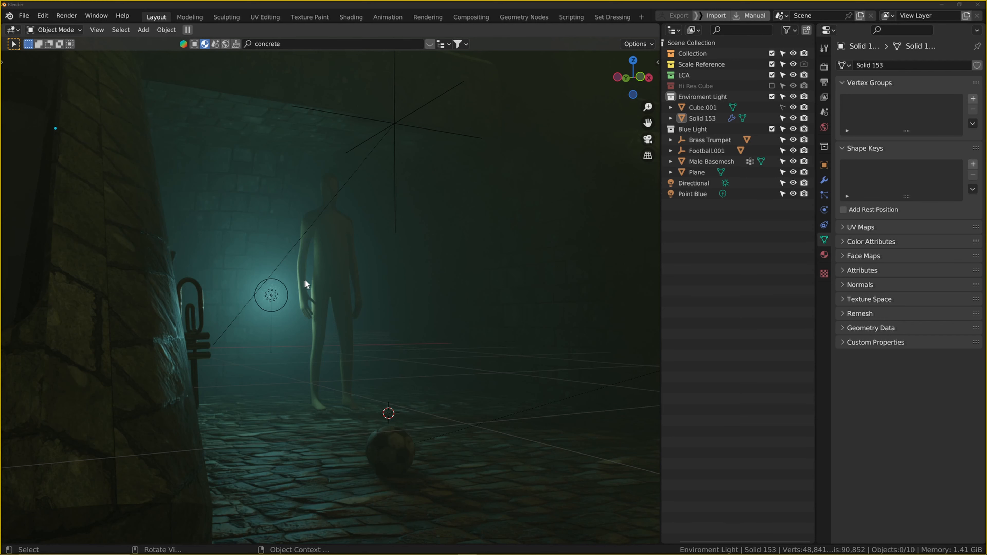
# - Switch to Firefox and open the experimental builds page from Blender's download page
pyautogui.hotkey('alt', 'Tab')
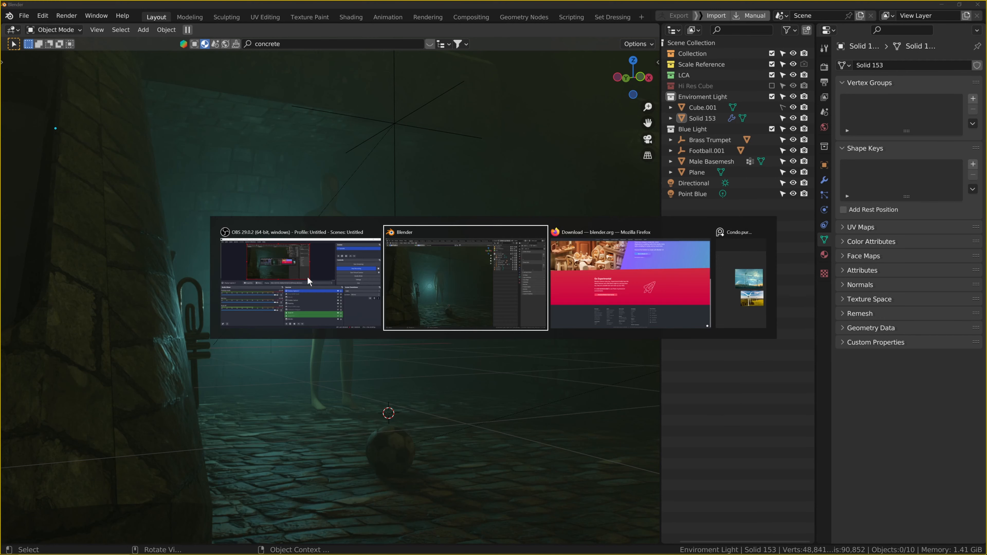
pyautogui.hotkey('alt', 'Tab')
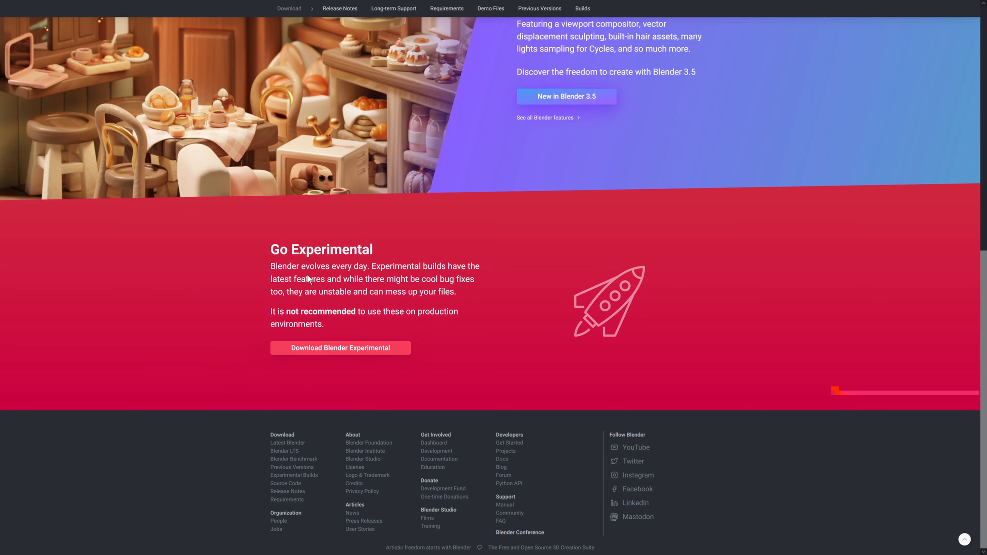
pyautogui.scroll(8, 400, 149)
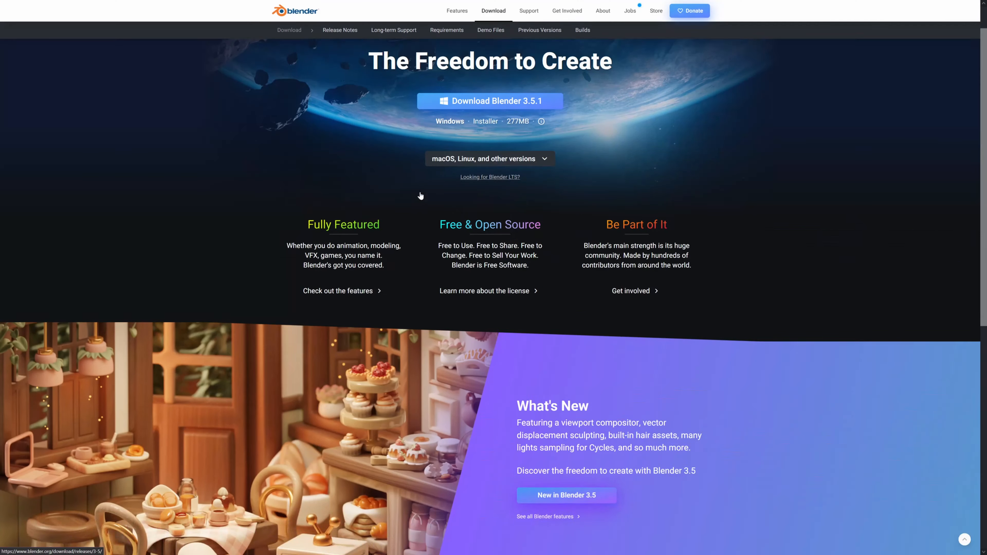
pyautogui.scroll(-8, 420, 193)
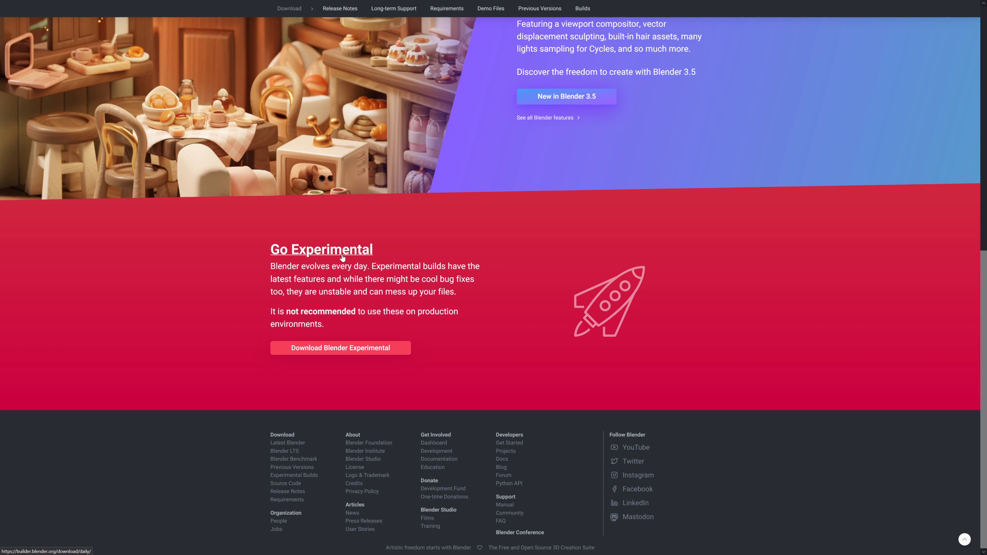
pyautogui.click(386, 351)
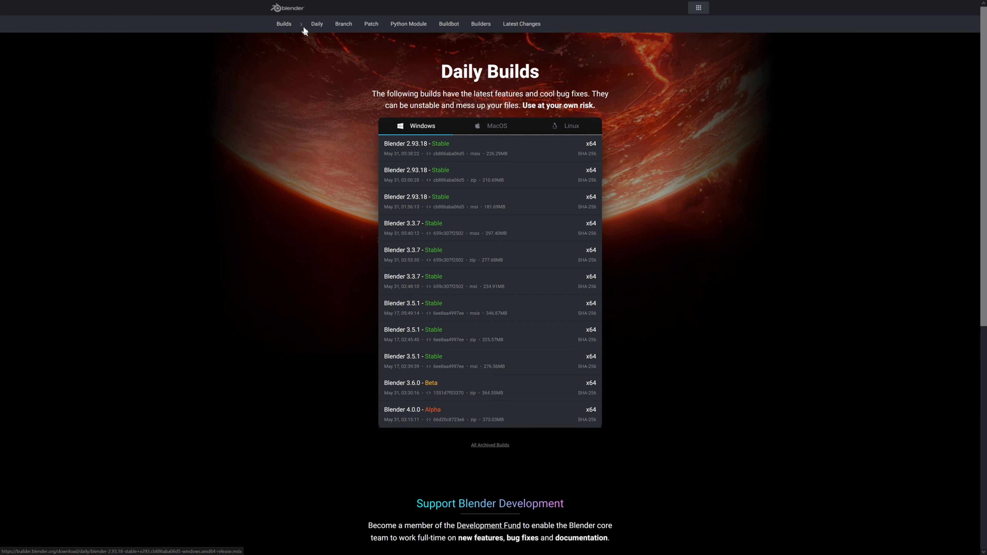
# - Look through the Branch and Daily build lists for Windows, and switch back to Blender
pyautogui.click(344, 24)
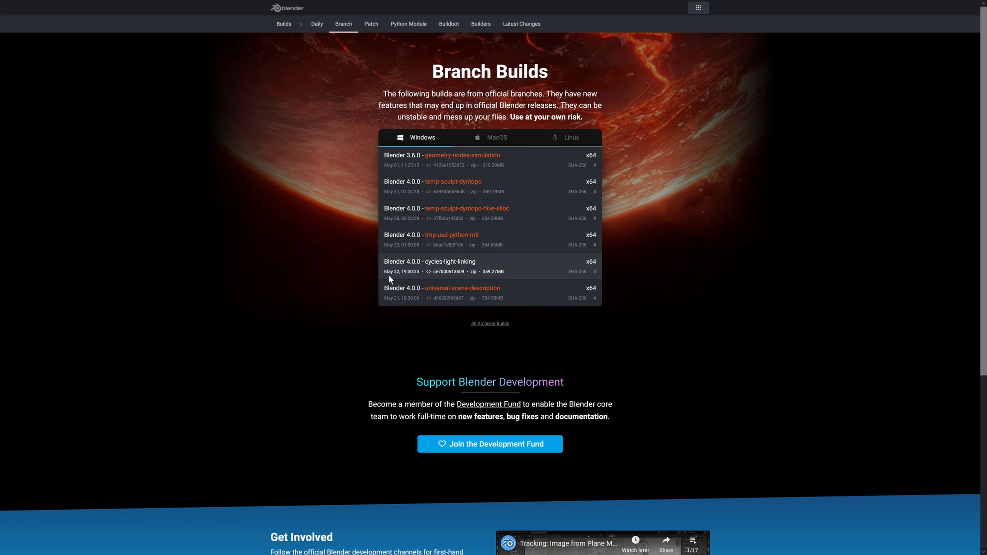
pyautogui.click(317, 24)
pyautogui.scroll(-1, 388, 377)
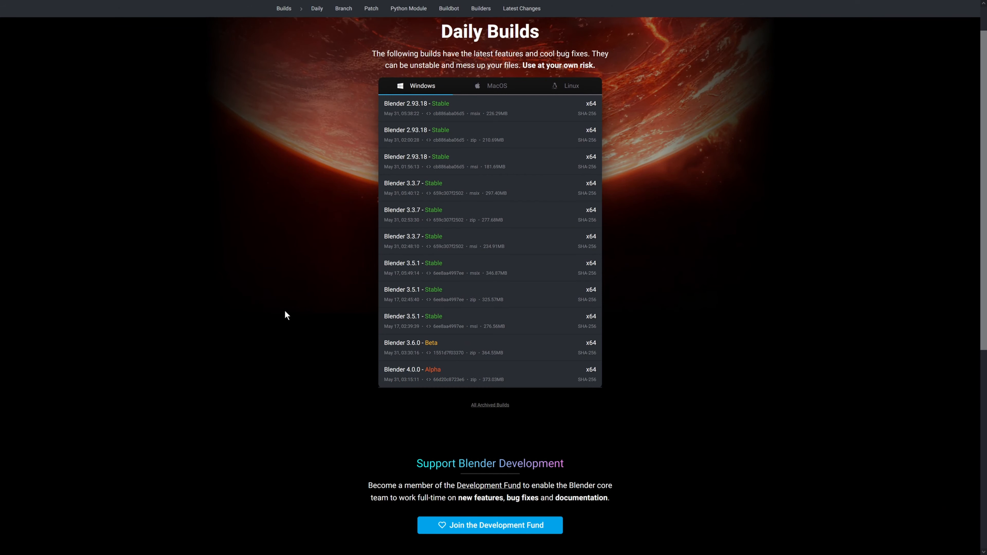
pyautogui.hotkey('alt', 'Tab')
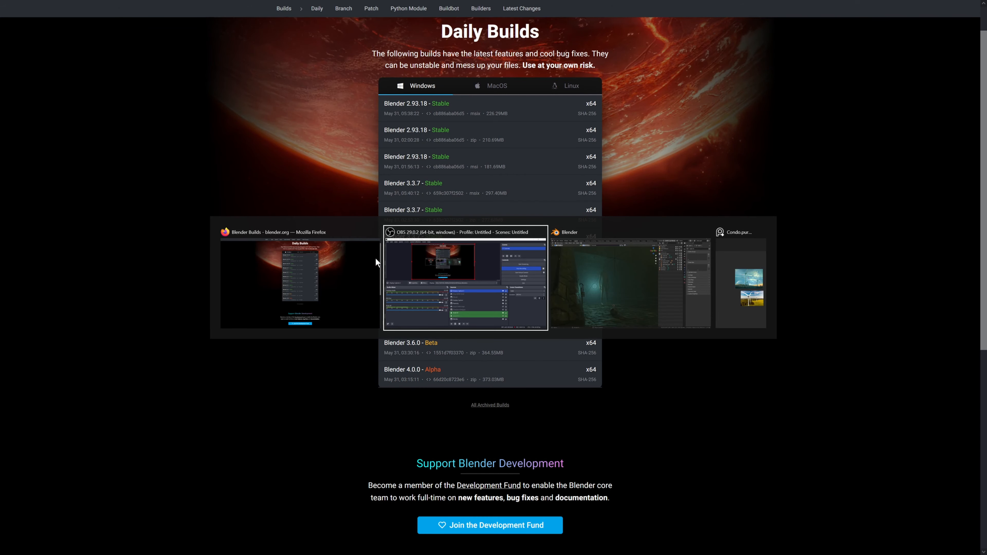
pyautogui.hotkey('alt', 'Tab')
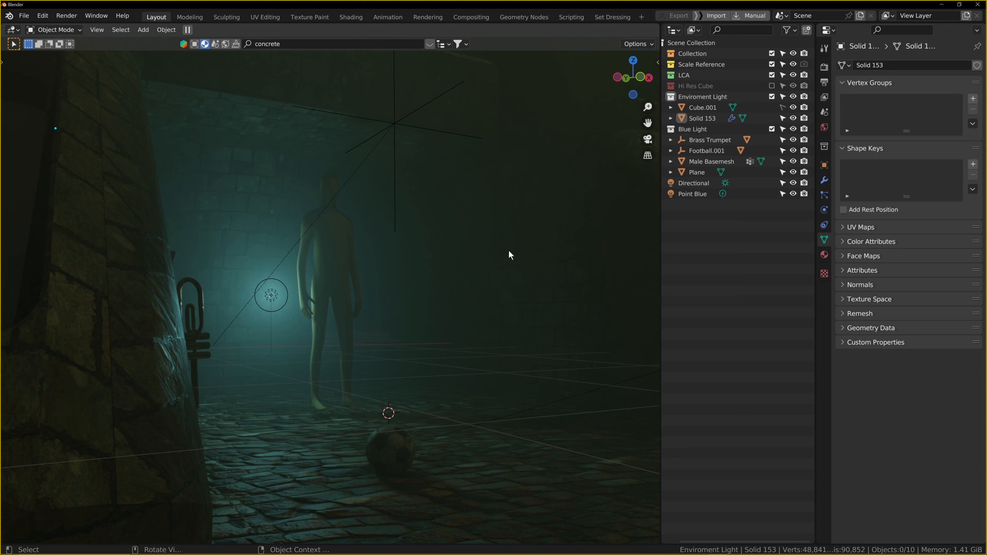
# - Examine the foggy alley scene from inside and outside, including the buildings, the volume and the blue light
pyautogui.scroll(-2, 442, 274)
pyautogui.scroll(3, 442, 274)
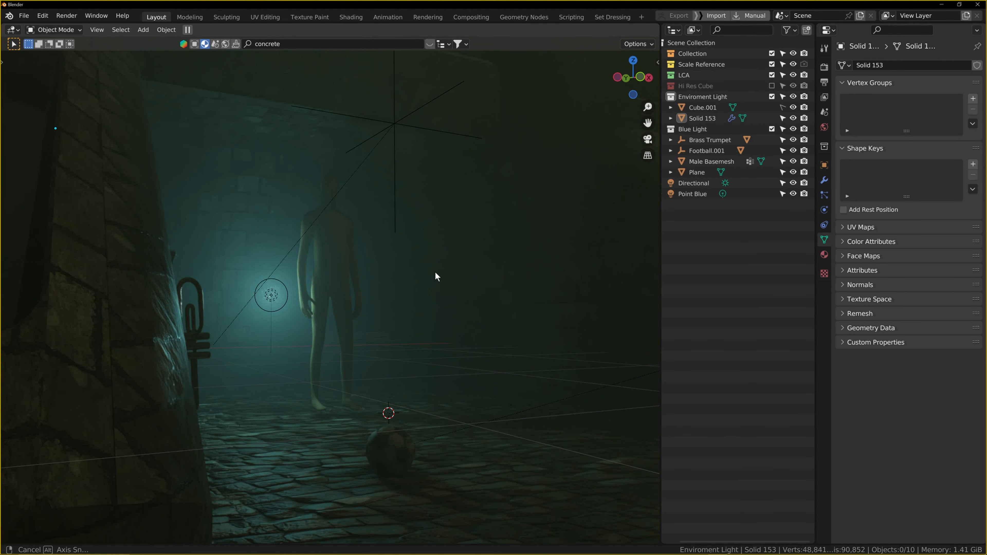
pyautogui.scroll(4, 435, 271)
pyautogui.scroll(-5, 410, 284)
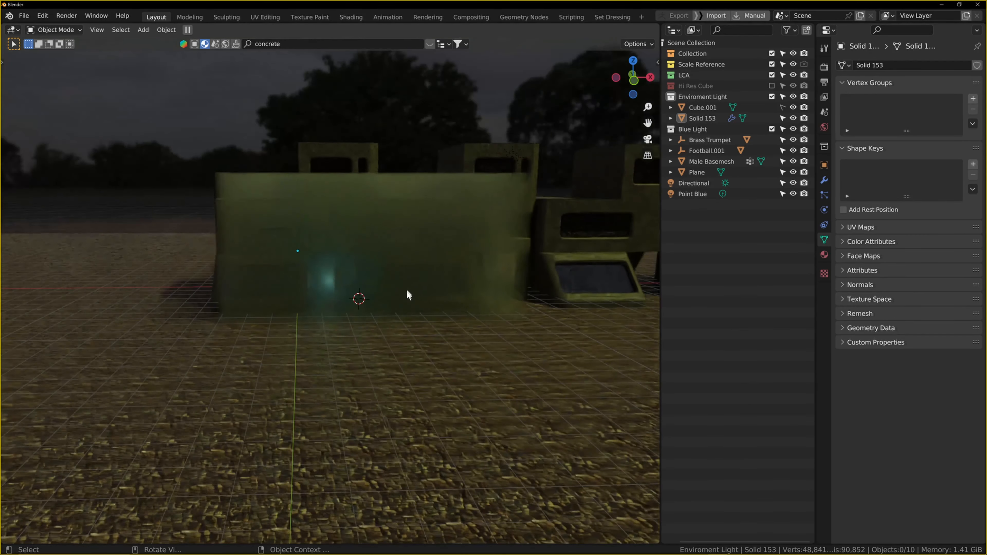
pyautogui.moveTo(406, 291); pyautogui.dragTo(469, 308, button='middle')
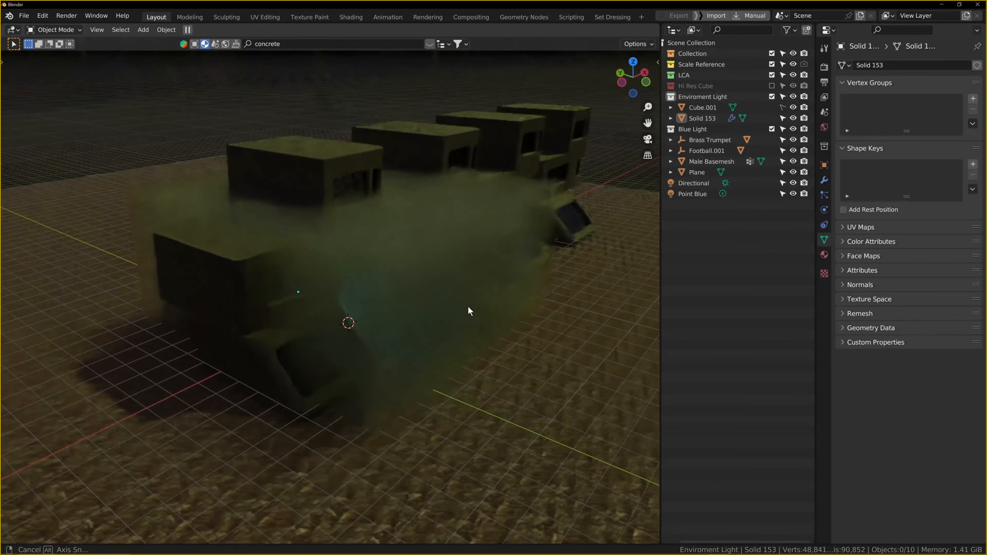
pyautogui.scroll(5, 442, 264)
pyautogui.scroll(-4, 441, 249)
pyautogui.moveTo(440, 249); pyautogui.dragTo(400, 253, button='middle')
pyautogui.scroll(8, 400, 252)
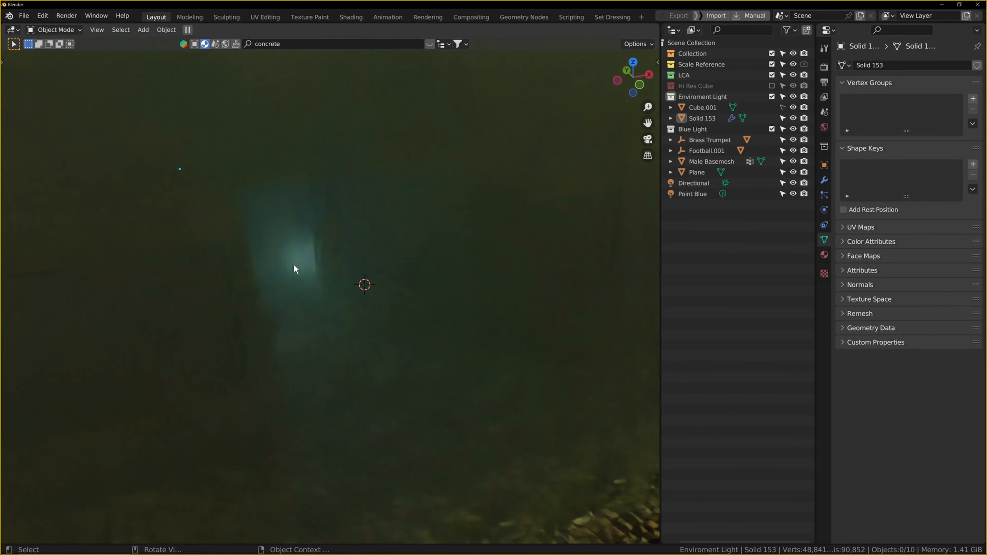
pyautogui.moveTo(293, 265); pyautogui.dragTo(329, 264, button='middle')
pyautogui.scroll(-3, 329, 266)
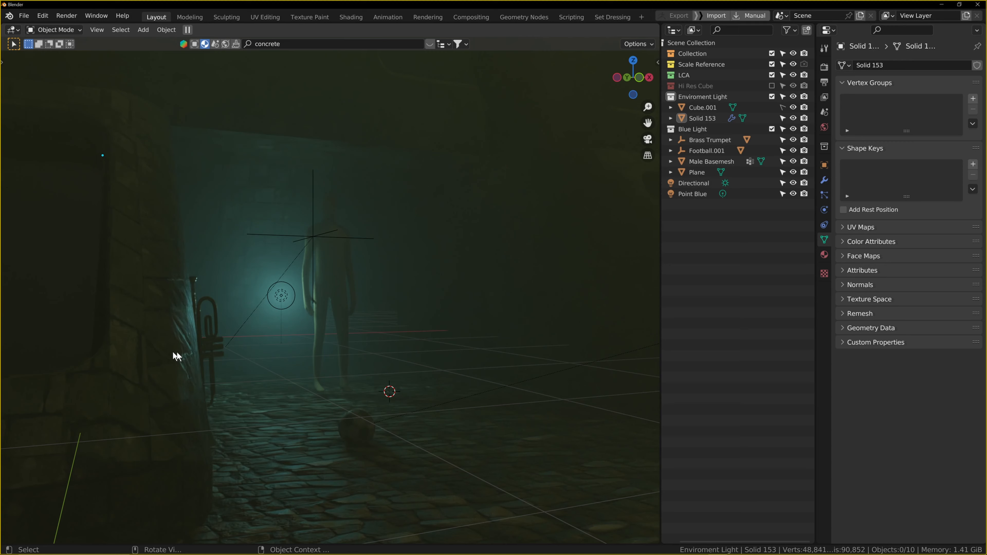
# - Review the World background settings, select the Directional light and inspect the lighting around the trumpet and figure
pyautogui.click(825, 126)
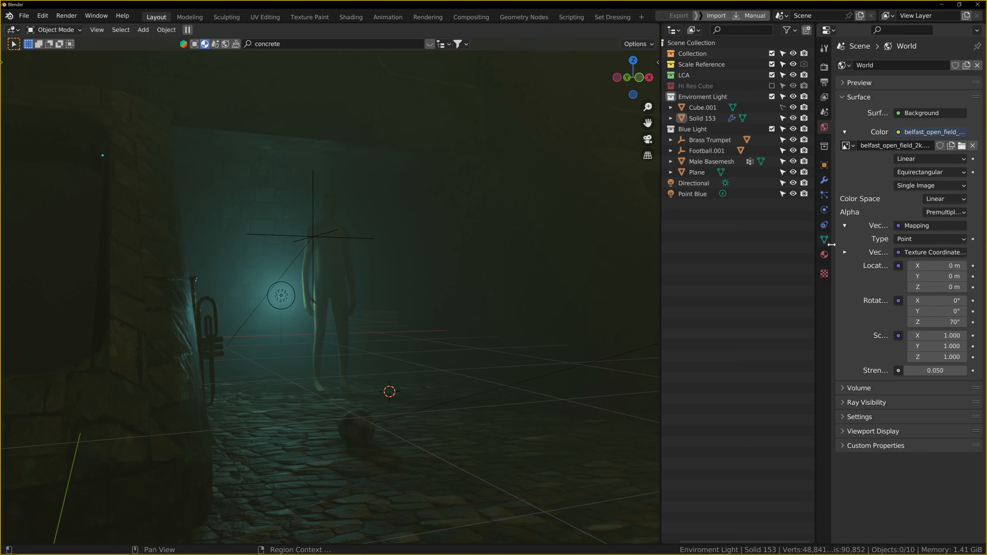
pyautogui.click(702, 184)
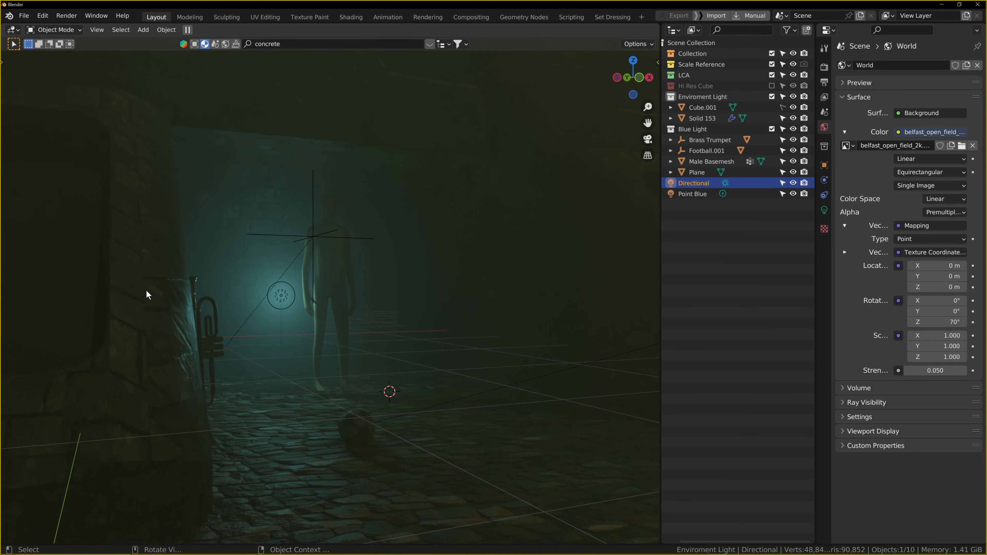
pyautogui.keyDown('ctrl'); pyautogui.moveTo(168, 288); pyautogui.dragTo(168, 288, button='middle'); pyautogui.keyUp('ctrl')
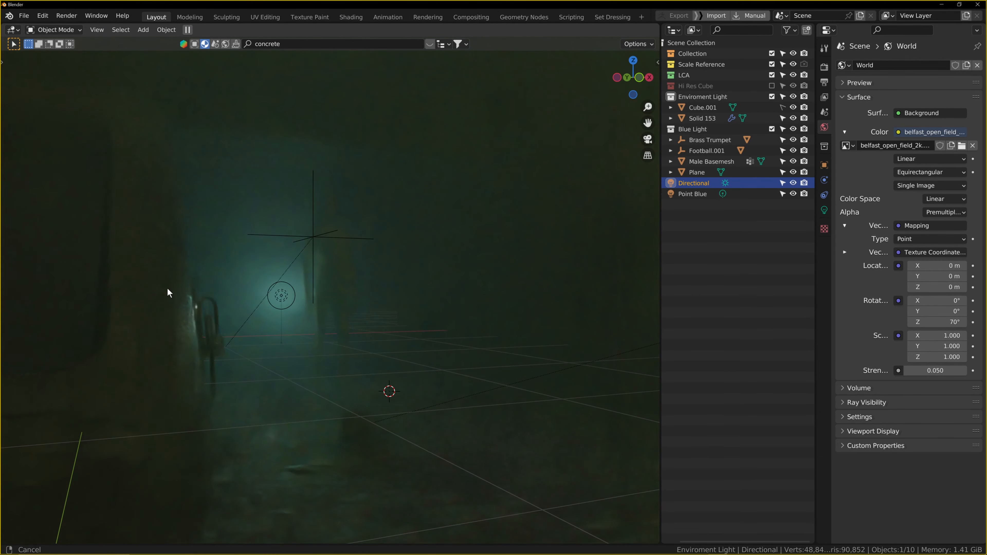
pyautogui.scroll(1, 367, 259)
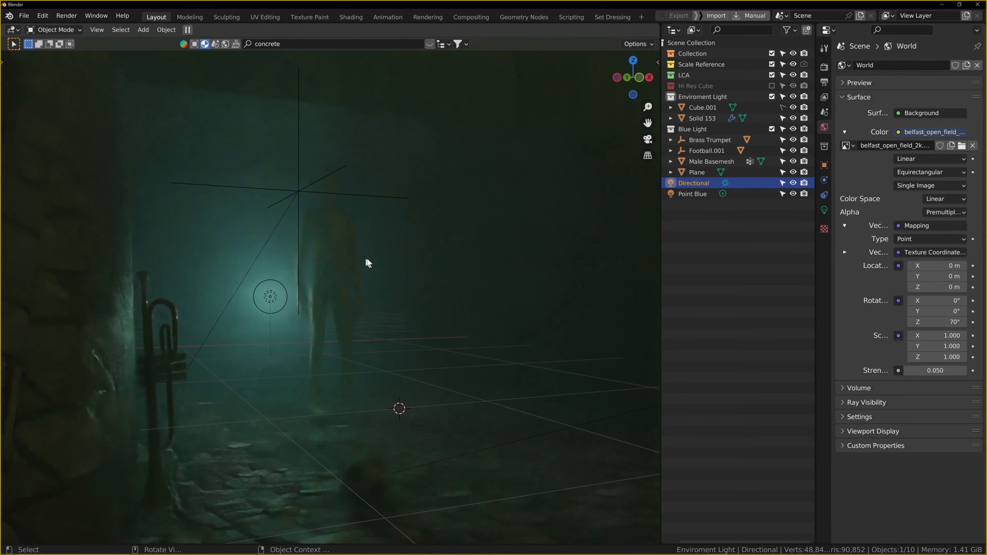
pyautogui.scroll(-1, 368, 258)
pyautogui.scroll(1, 448, 266)
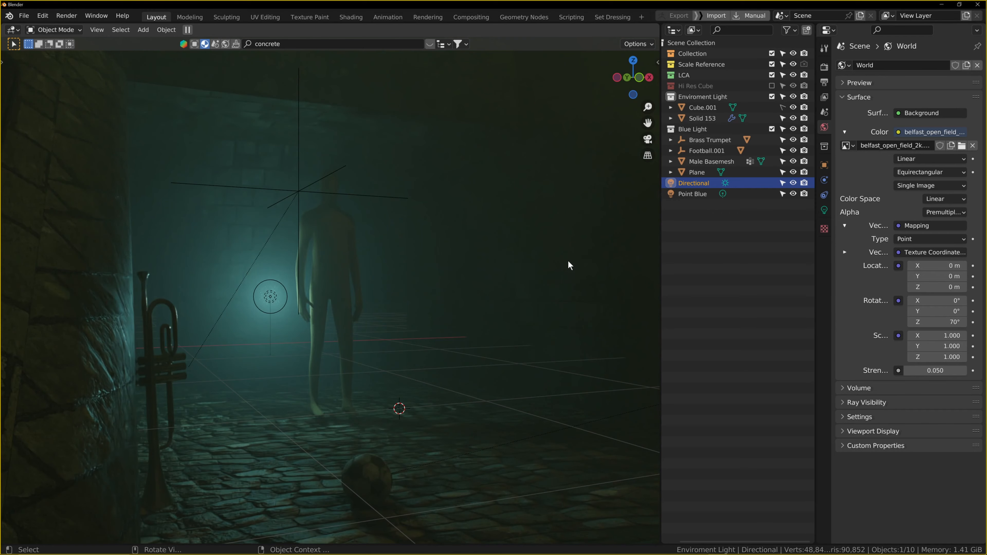
pyautogui.scroll(-1, 566, 262)
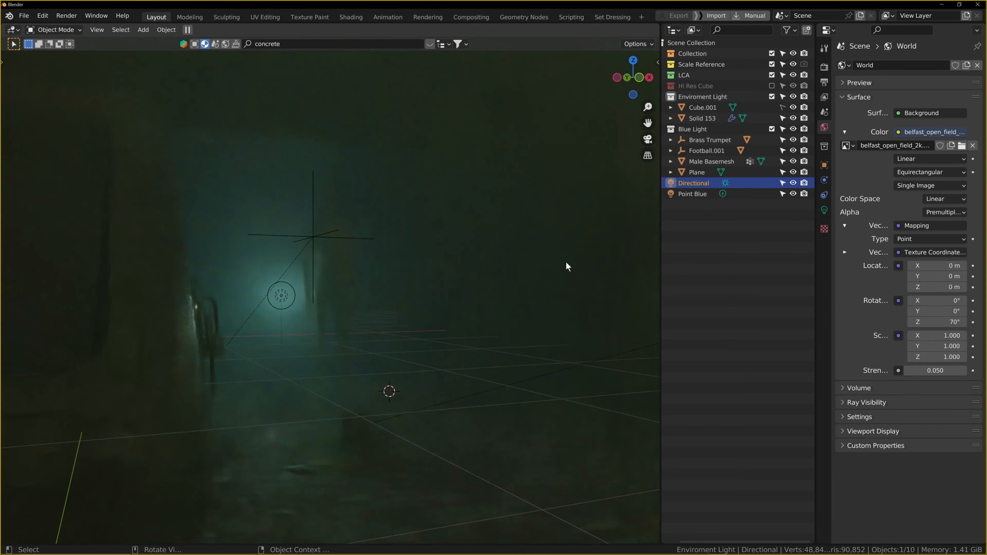
# - Try moving the Point Blue light across the scene past the standing figure
pyautogui.click(282, 301)
pyautogui.click(283, 299)
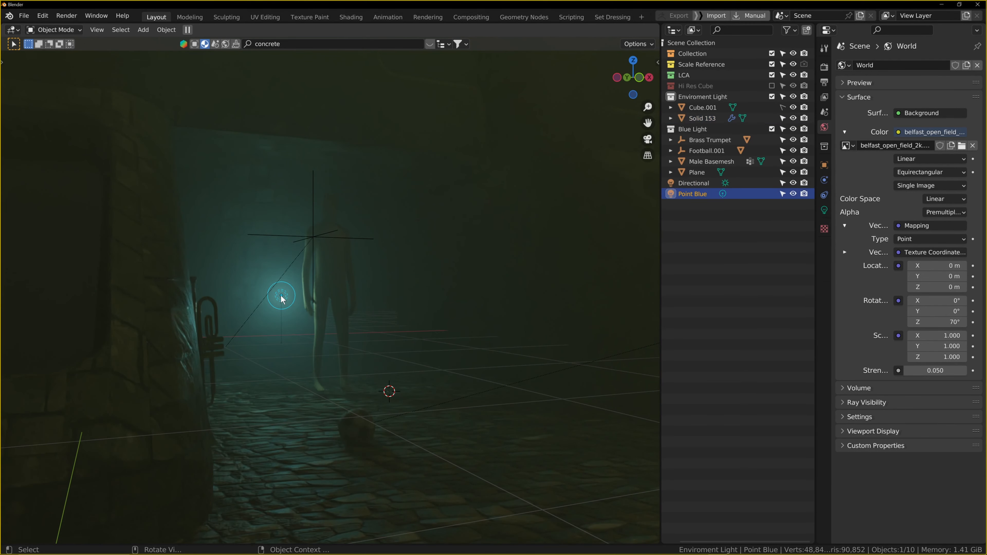
pyautogui.press('g')
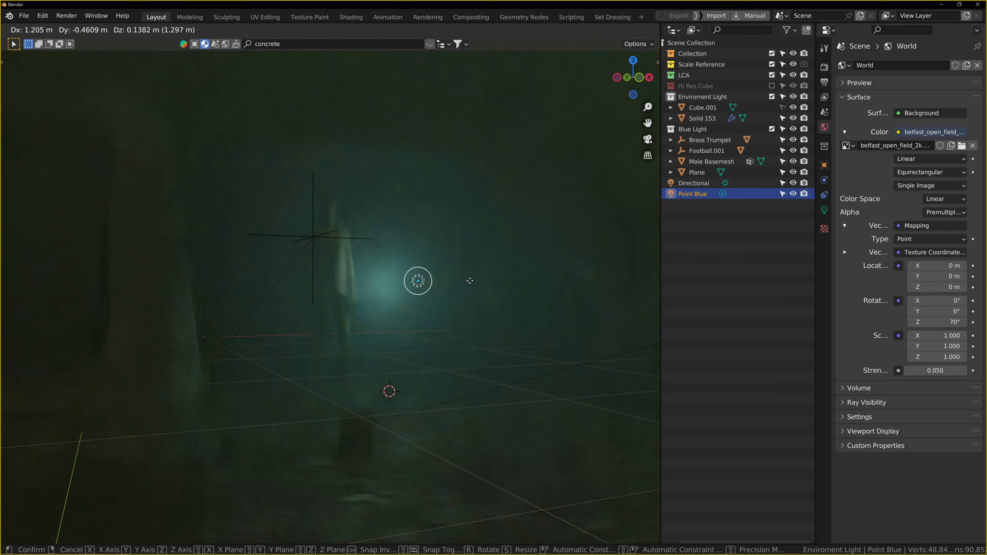
pyautogui.rightClick(331, 290)
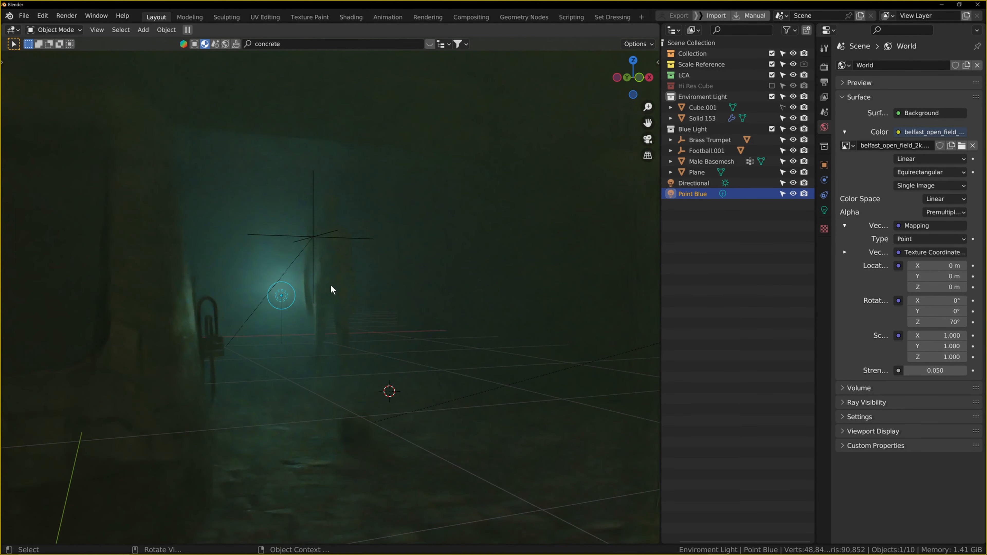
# - Set the Point Blue light's power to 81.2 W in its light settings
pyautogui.click(295, 283)
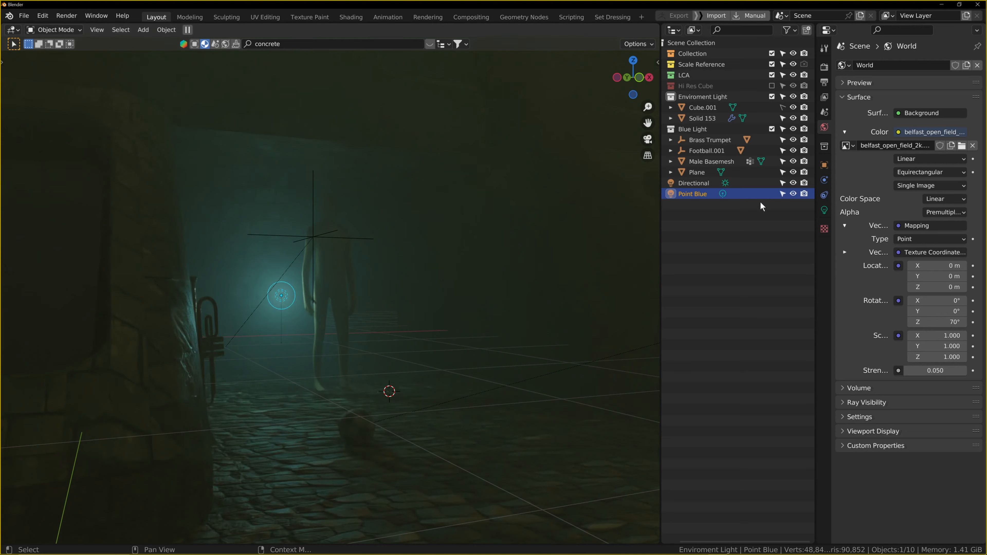
pyautogui.click(825, 210)
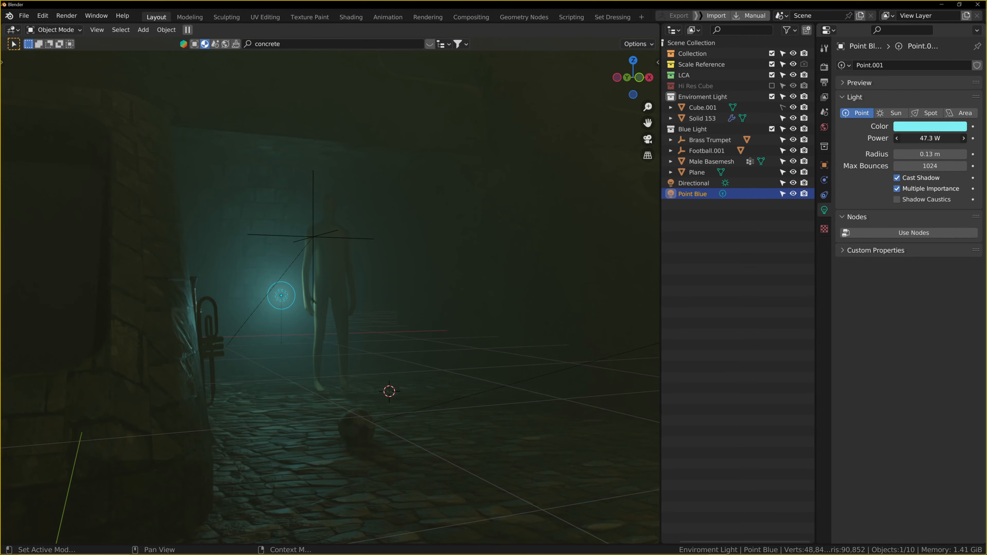
pyautogui.moveTo(930, 138); pyautogui.dragTo(939, 138)
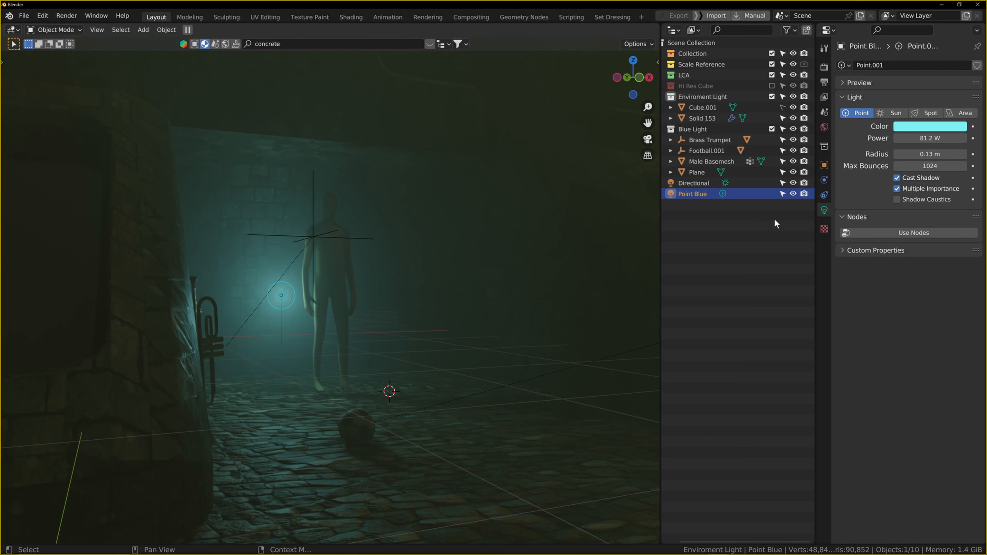
# - Check the Directional sun's light settings and the Point Blue light's object properties with Light Linking
pyautogui.click(697, 186)
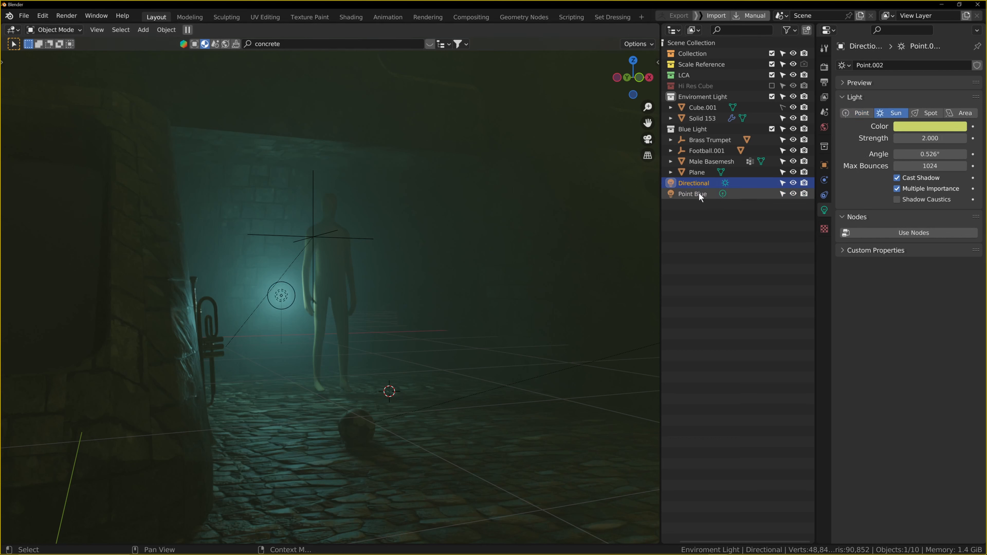
pyautogui.click(698, 194)
pyautogui.click(824, 167)
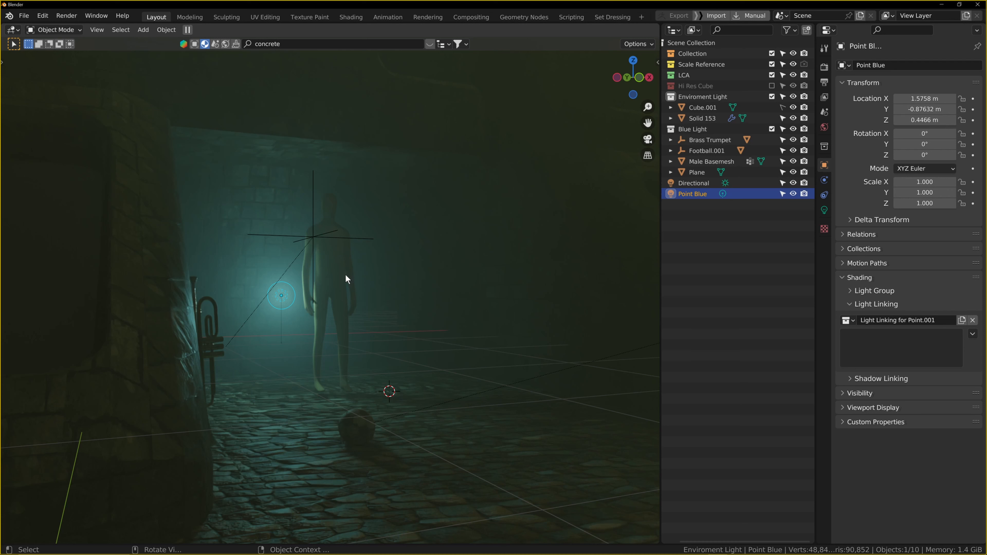
# - Rename the Cube.001 object in the Enviroment Light collection as Volume Mesh
pyautogui.doubleClick(709, 107)
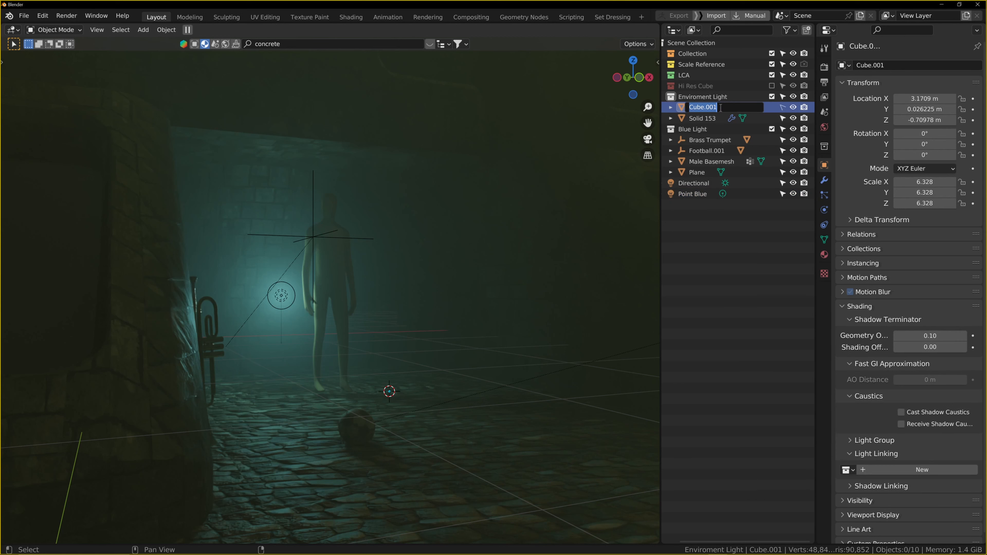
pyautogui.write('Volume Mesh')
pyautogui.press('Return')
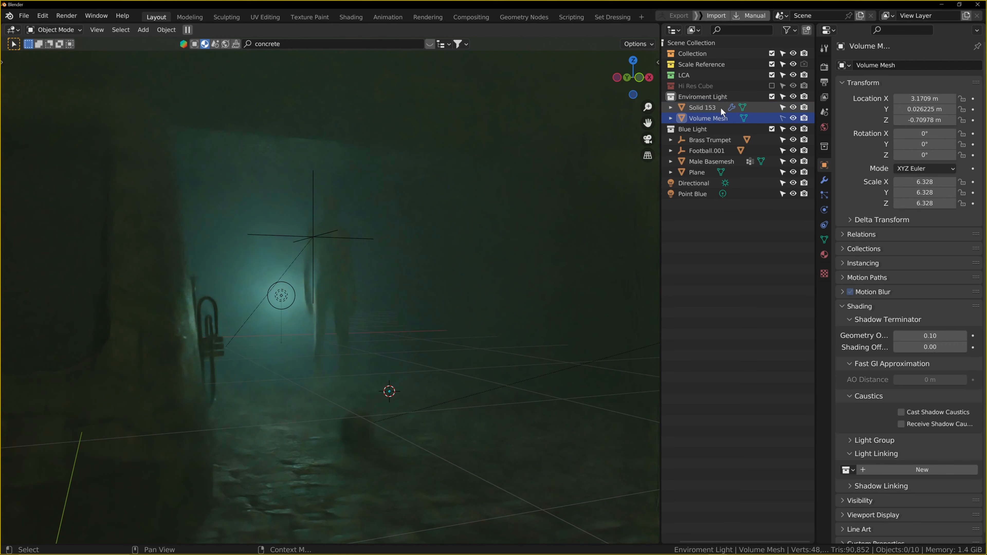
# - Inspect the Solid 153 building mesh framed from outside and within the alley, and identify the ground Plane
pyautogui.click(714, 108)
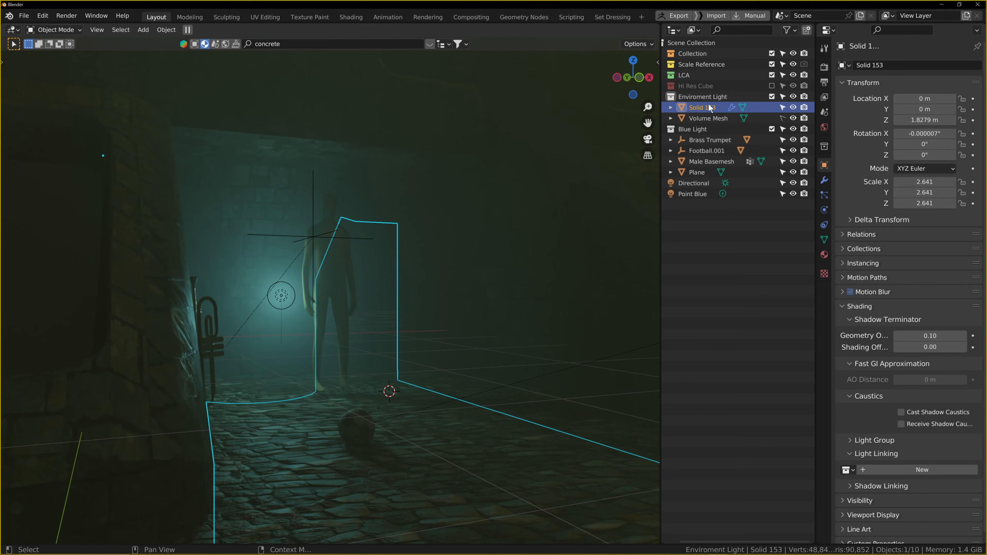
pyautogui.press('KP_Decimal')
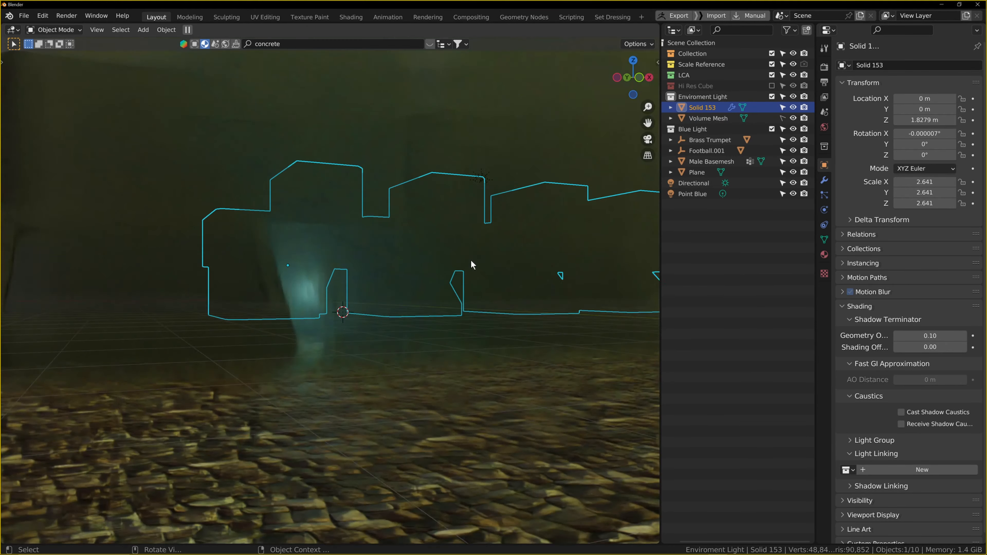
pyautogui.scroll(8, 440, 273)
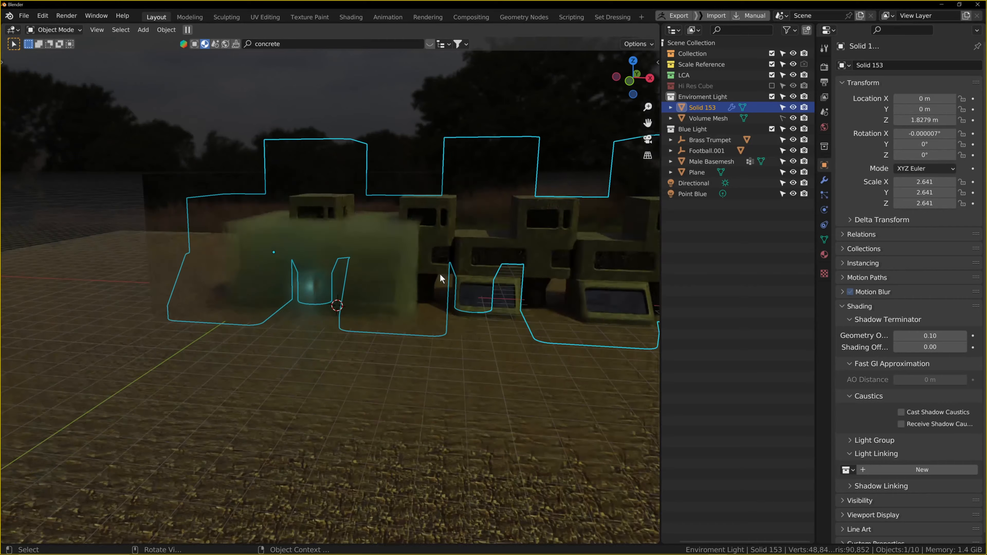
pyautogui.moveTo(468, 271); pyautogui.dragTo(317, 348, button='middle')
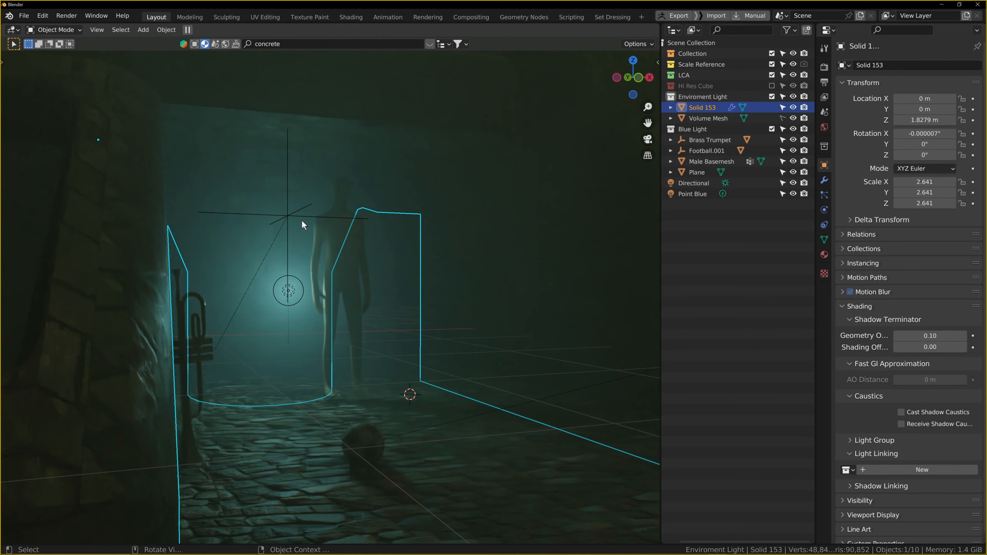
pyautogui.click(375, 316)
pyautogui.click(383, 285)
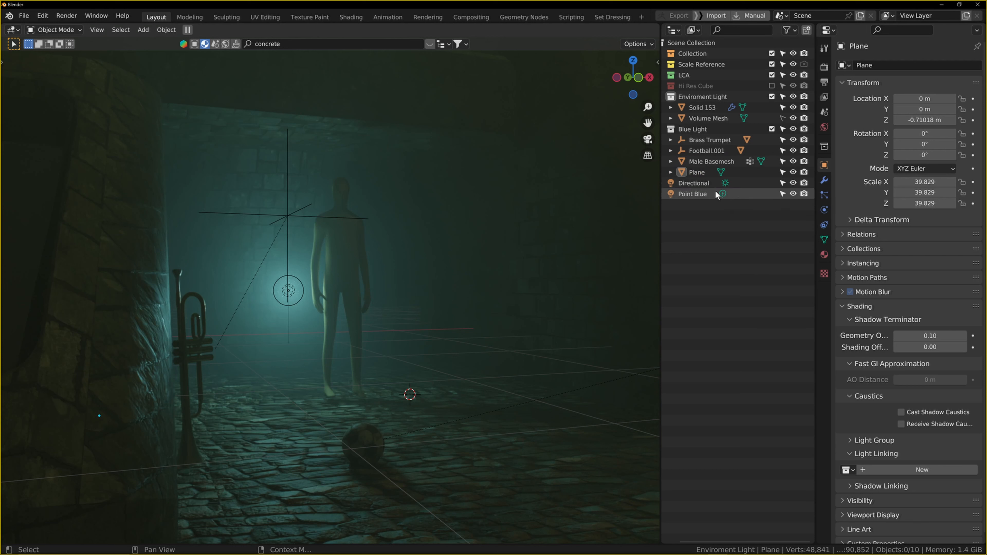
# - Add the Blue Light collection to the Point Blue light's Light Linking collection
pyautogui.click(705, 192)
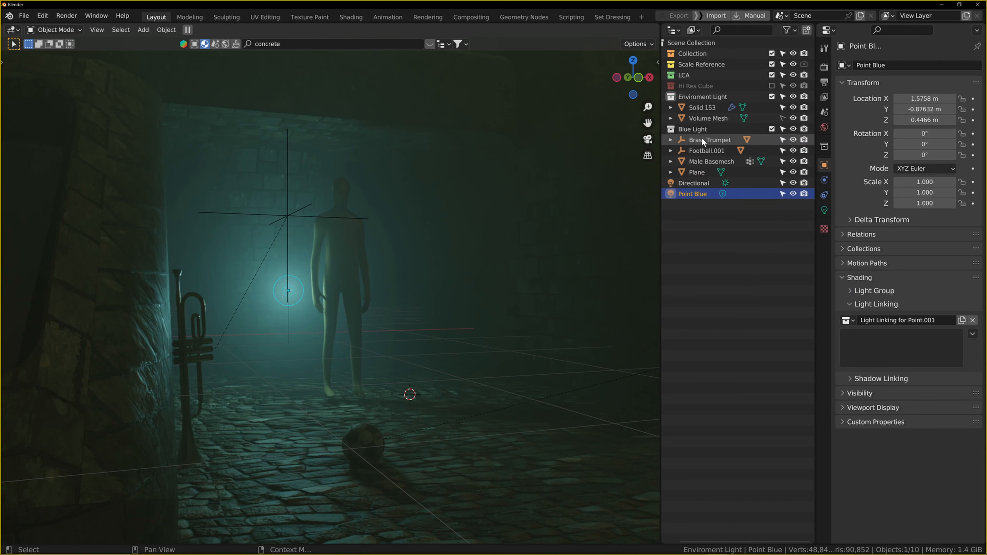
pyautogui.click(860, 307)
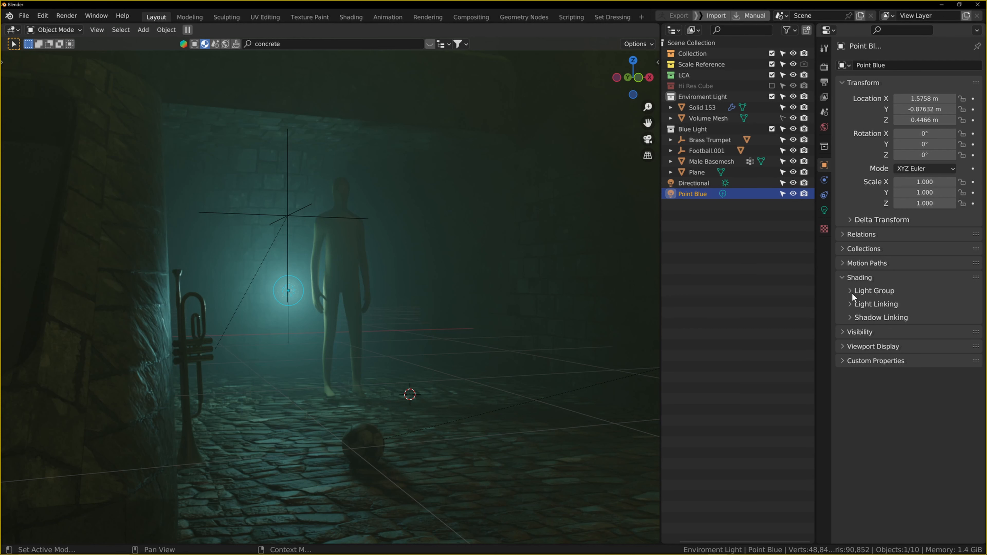
pyautogui.click(851, 304)
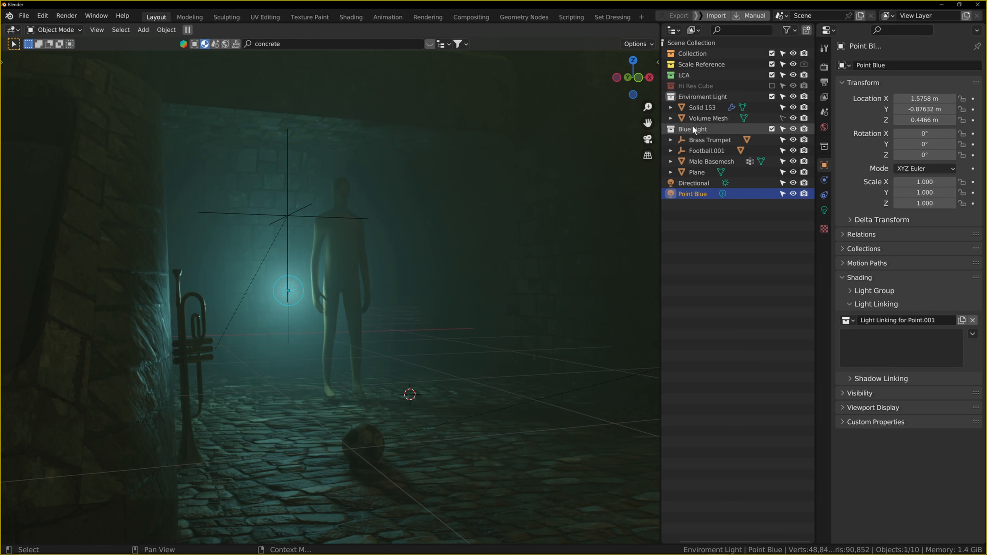
pyautogui.moveTo(692, 129); pyautogui.dragTo(858, 350)
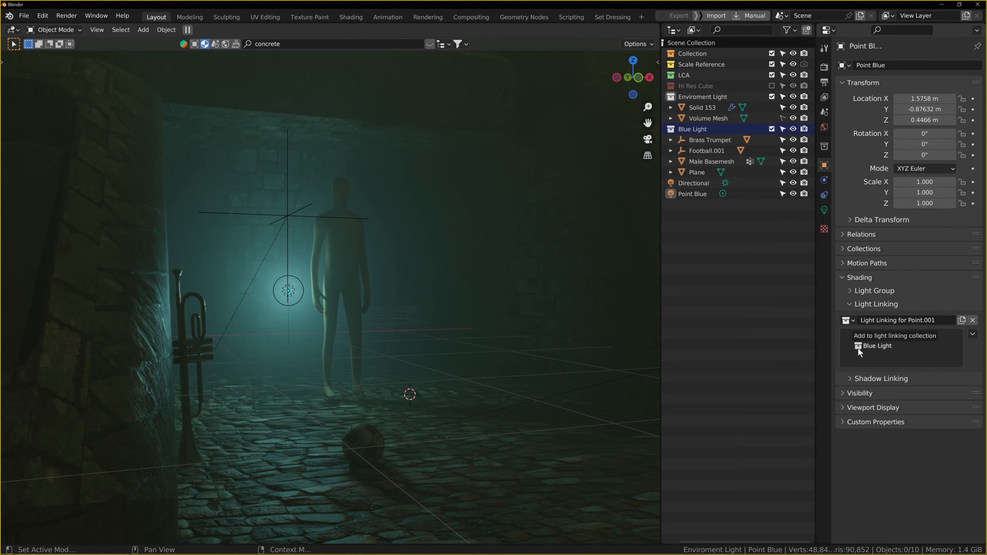
pyautogui.moveTo(858, 348); pyautogui.dragTo(857, 348)
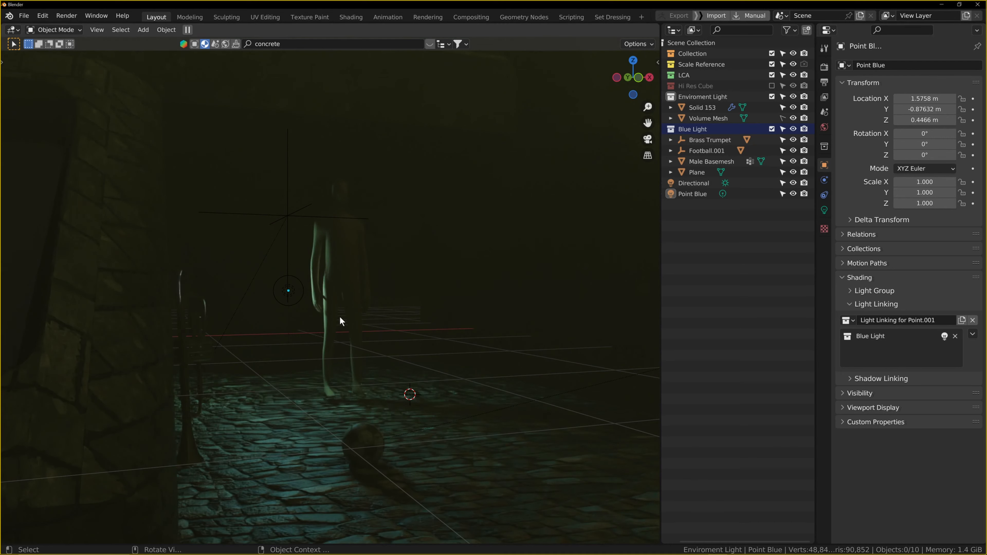
# - Lower the Male Basemesh figure by about 0.06 m along the Z axis
pyautogui.click(351, 266)
pyautogui.press('g')
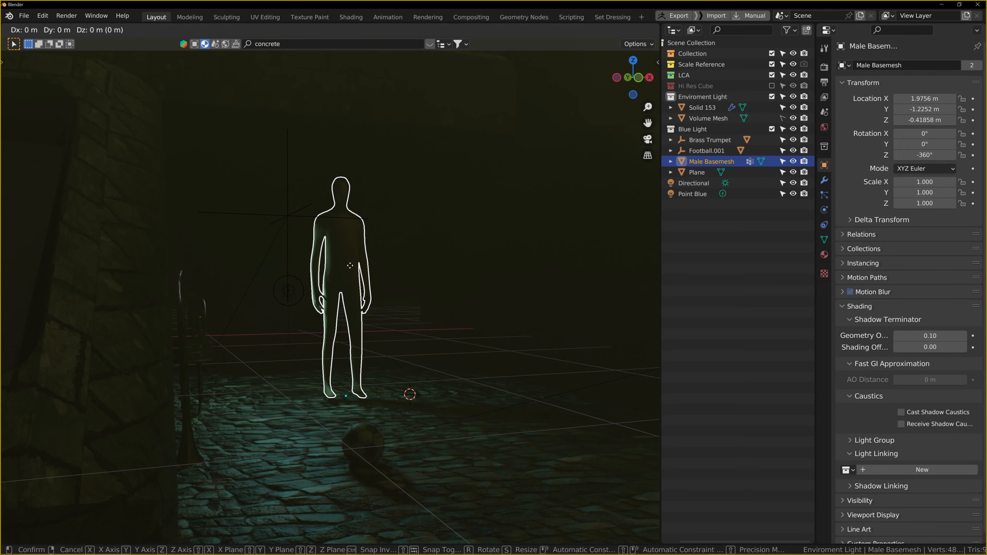
pyautogui.press('z')
pyautogui.click(348, 273)
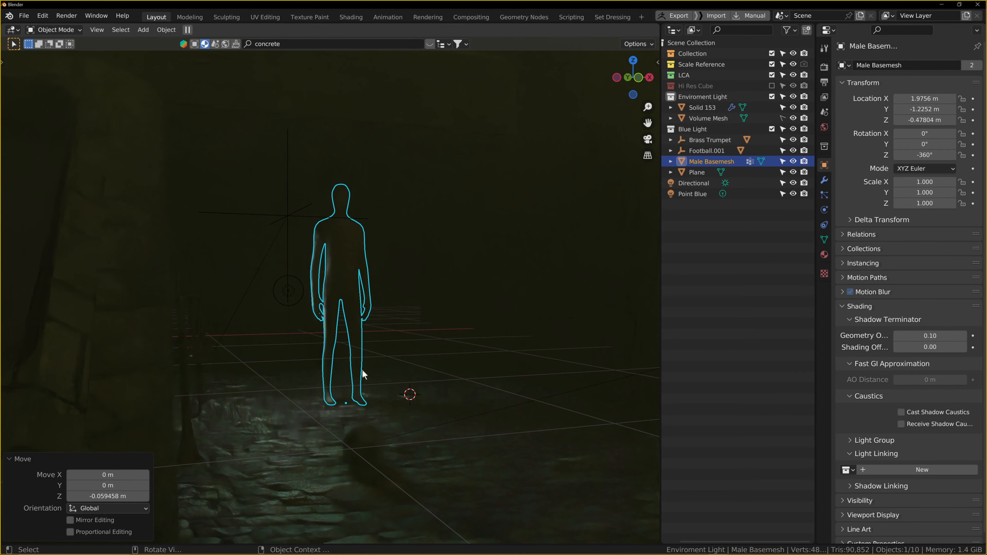
# - Examine the ground Plane's Cobbled Sandstone material node setup in the Shading workspace
pyautogui.click(377, 439)
pyautogui.click(427, 443)
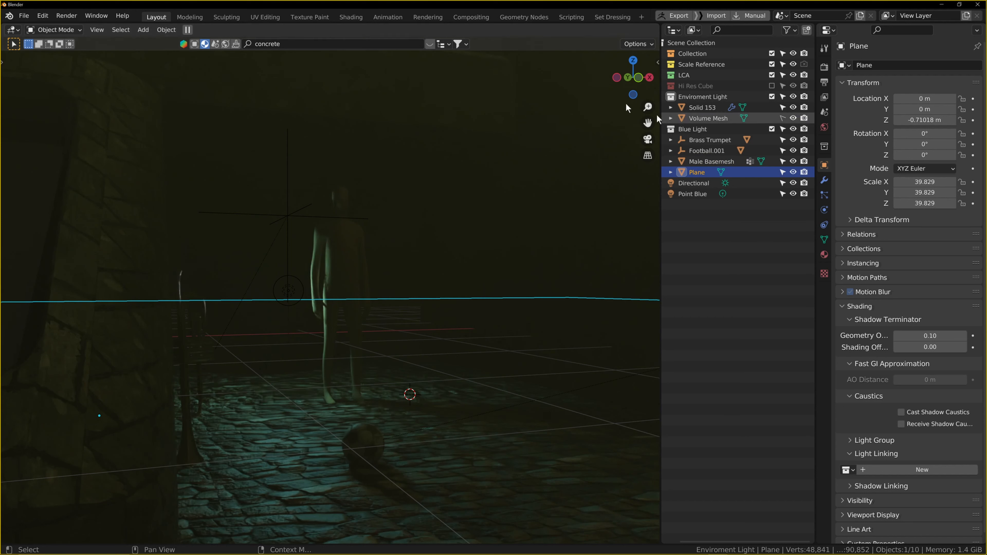
pyautogui.click(345, 18)
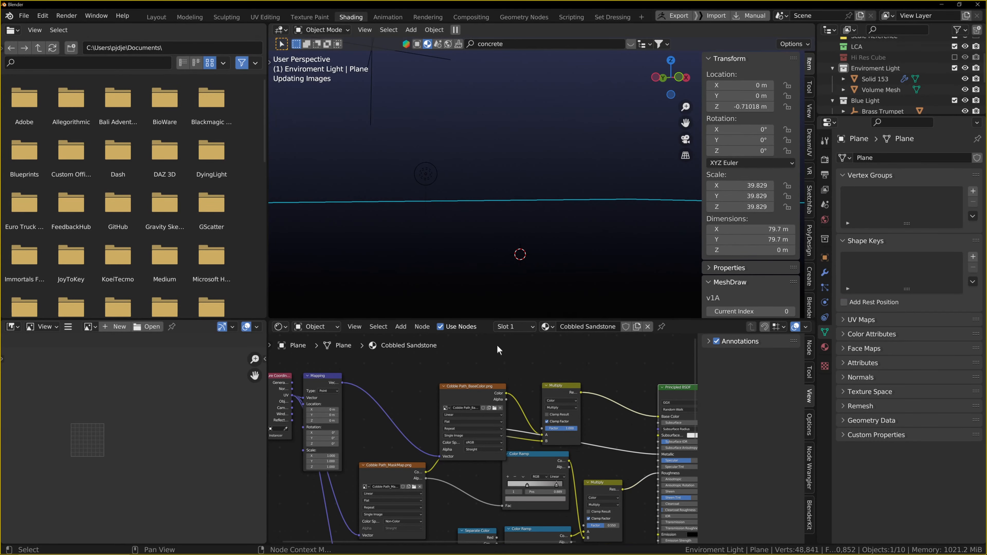
pyautogui.scroll(-3, 542, 351)
pyautogui.moveTo(556, 505); pyautogui.dragTo(453, 477, button='middle')
pyautogui.scroll(-2, 451, 505)
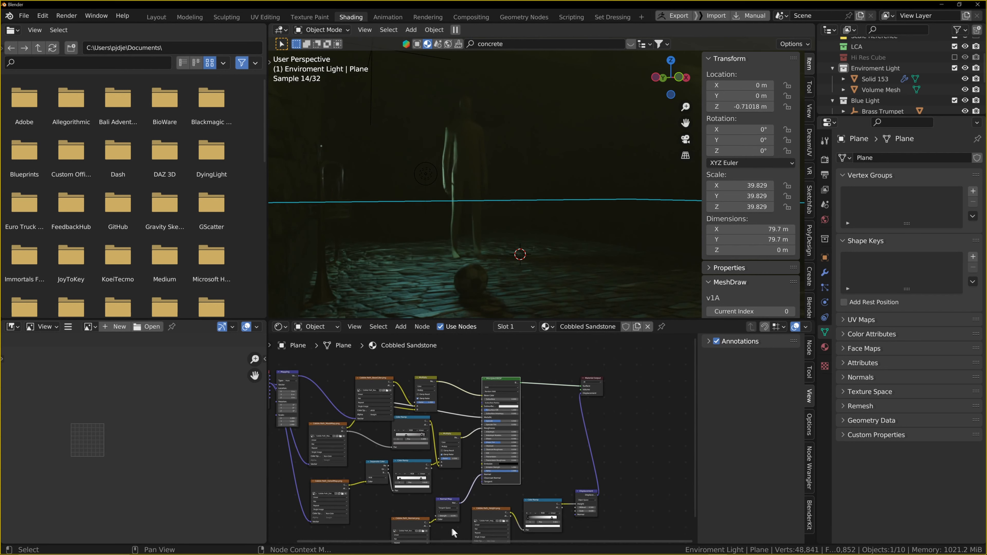
pyautogui.moveTo(462, 528); pyautogui.dragTo(404, 528, button='middle')
pyautogui.click(546, 326)
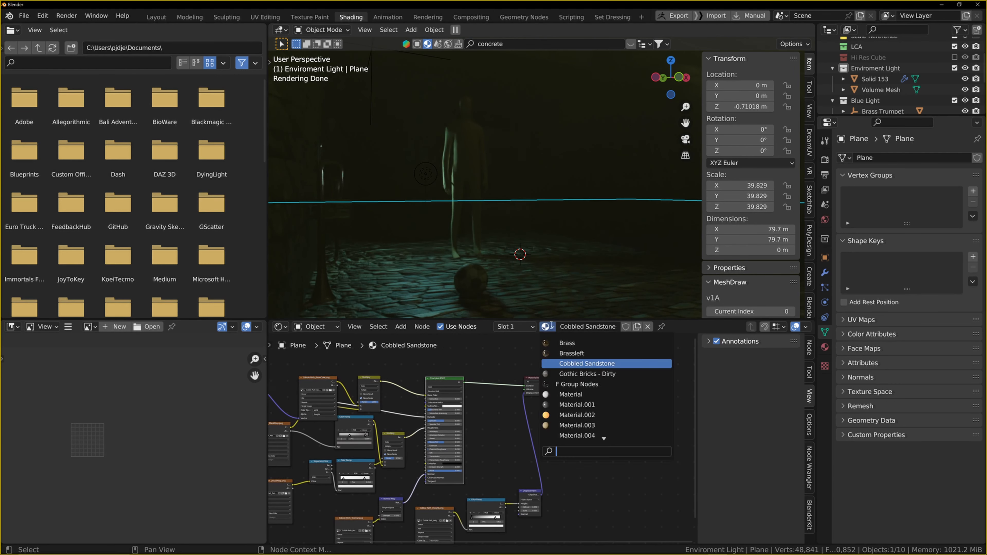
pyautogui.click(493, 383)
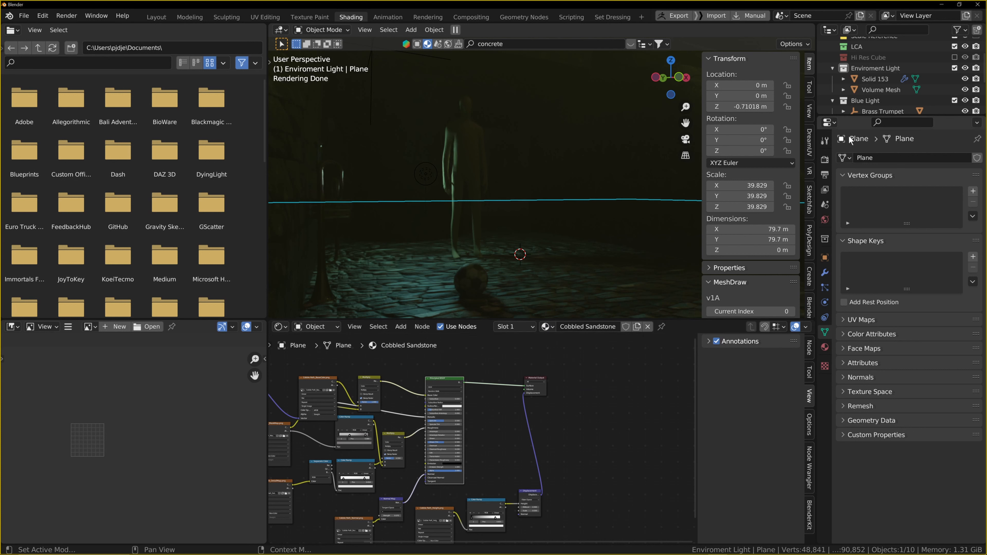
# - Set the Principled Volume density of the Volume Mesh material to 0.15 and check the thinner fog around the figure
pyautogui.click(876, 89)
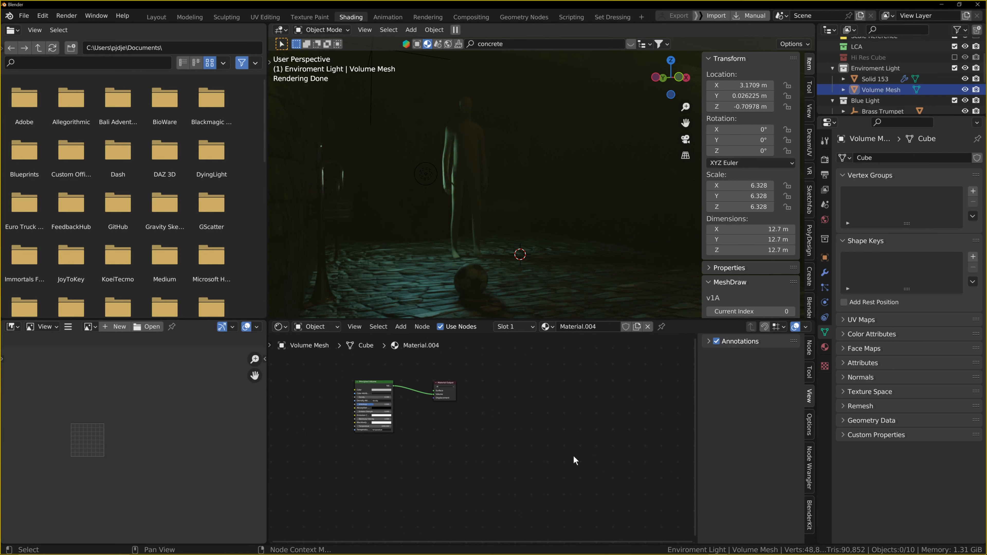
pyautogui.keyDown('ctrl'); pyautogui.moveTo(376, 408); pyautogui.dragTo(606, 478, button='middle'); pyautogui.keyUp('ctrl')
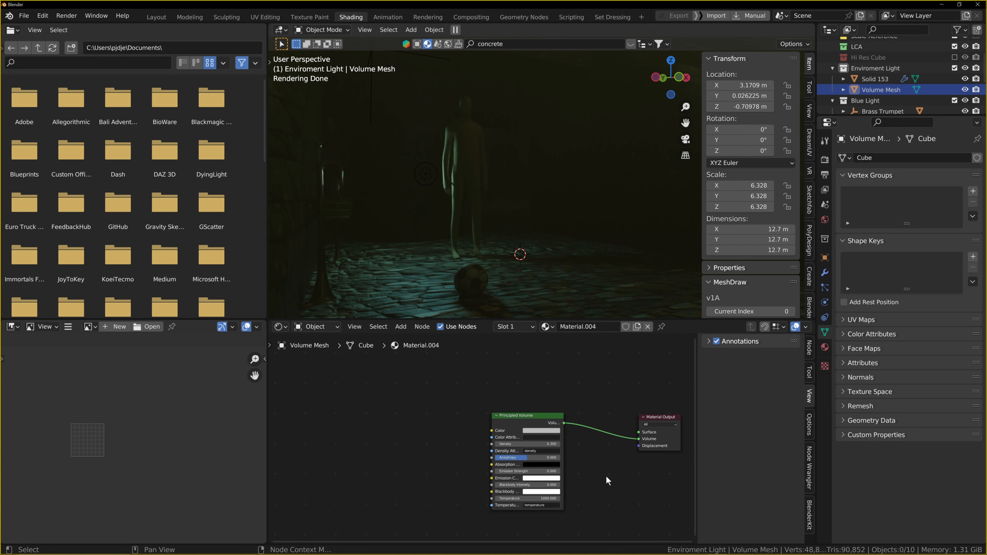
pyautogui.click(544, 442)
pyautogui.write('0.15')
pyautogui.press('Return')
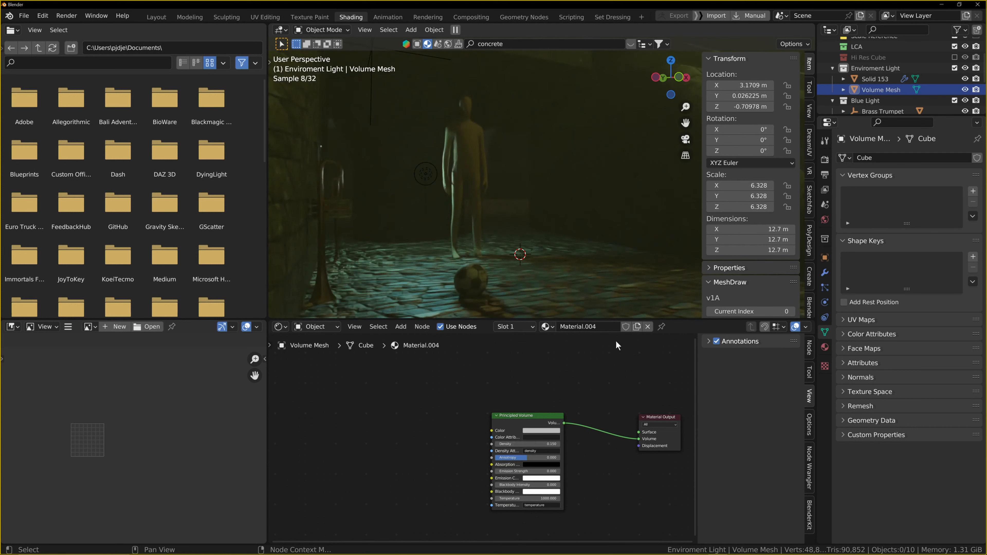
pyautogui.moveTo(452, 173); pyautogui.dragTo(430, 176, button='middle')
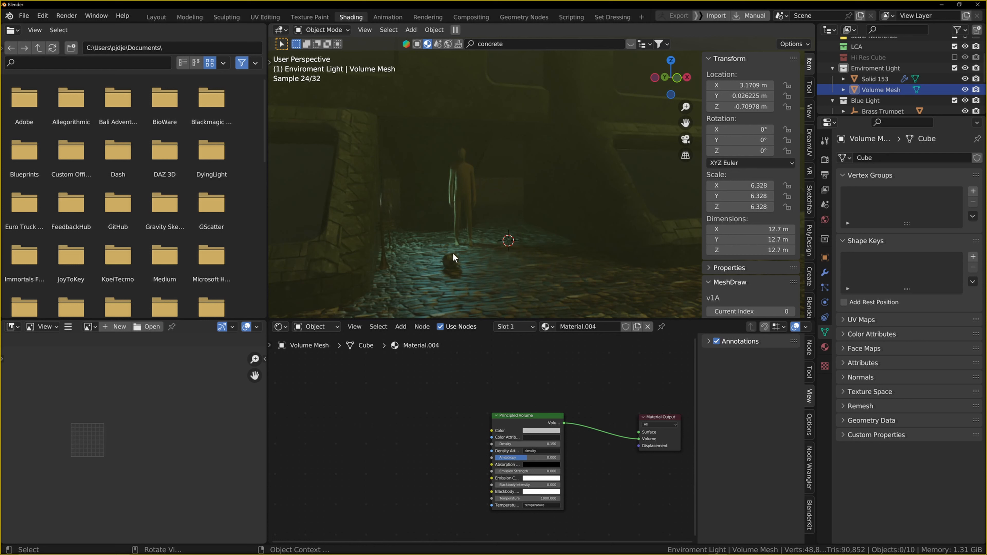
pyautogui.moveTo(463, 254)
pyautogui.keyDown('ctrl'); pyautogui.mouseDown(button='middle')
pyautogui.moveTo(477, 255)
pyautogui.moveTo(474, 246)
pyautogui.mouseUp(button='middle'); pyautogui.keyUp('ctrl')
pyautogui.moveTo(558, 249); pyautogui.dragTo(557, 244, button='middle')
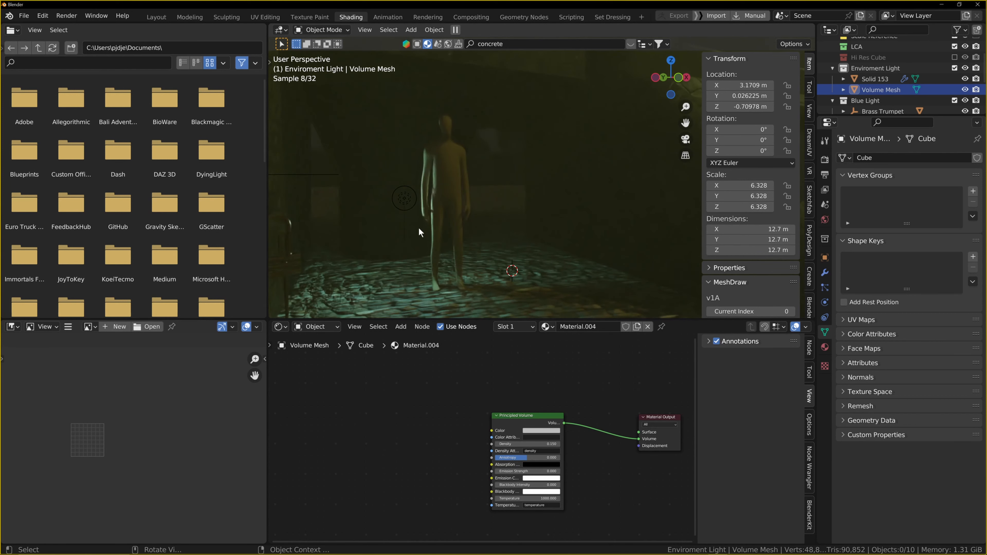
pyautogui.moveTo(418, 227); pyautogui.dragTo(421, 235, button='middle')
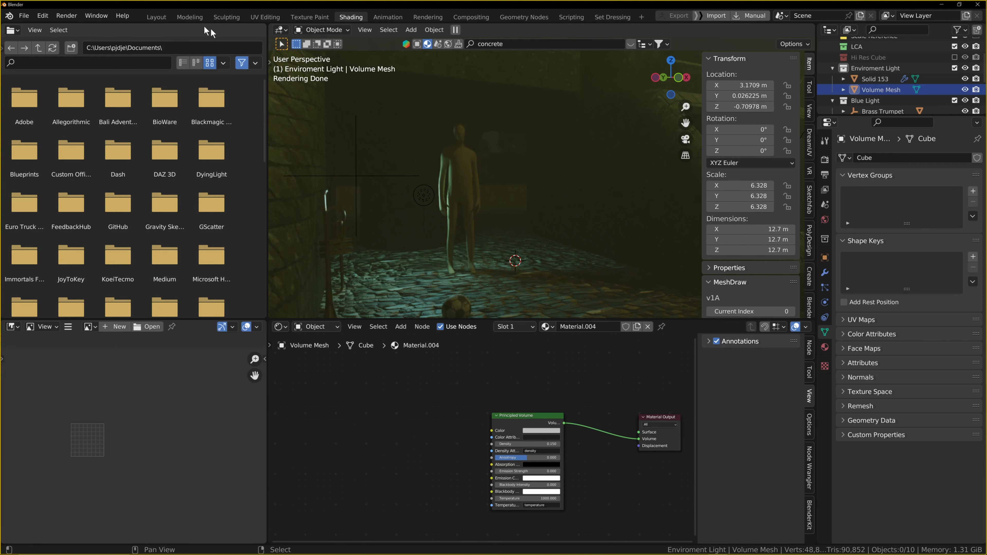
# - Return to the Layout workspace and move the ground Plane out of the Blue Light collection into the Scene Collection
pyautogui.click(159, 17)
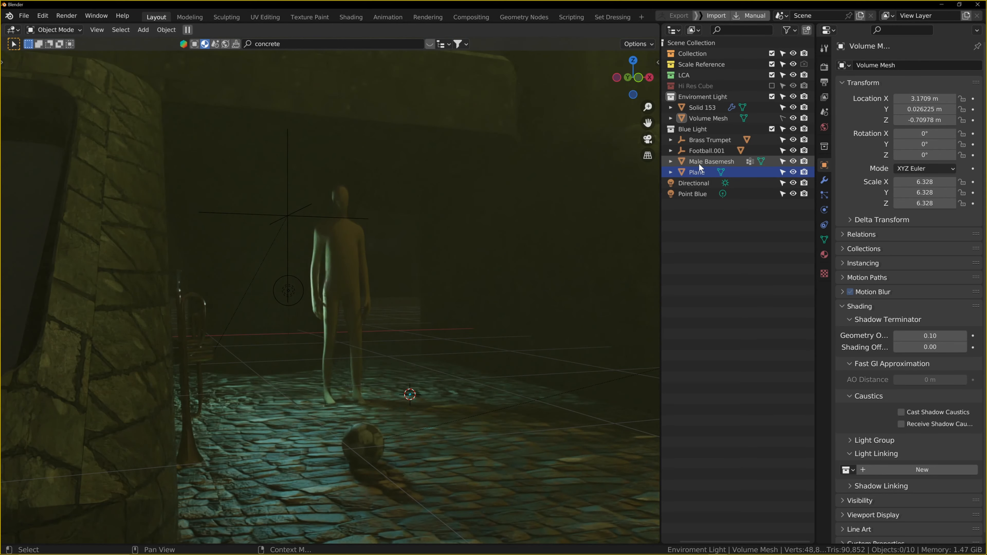
pyautogui.click(699, 163)
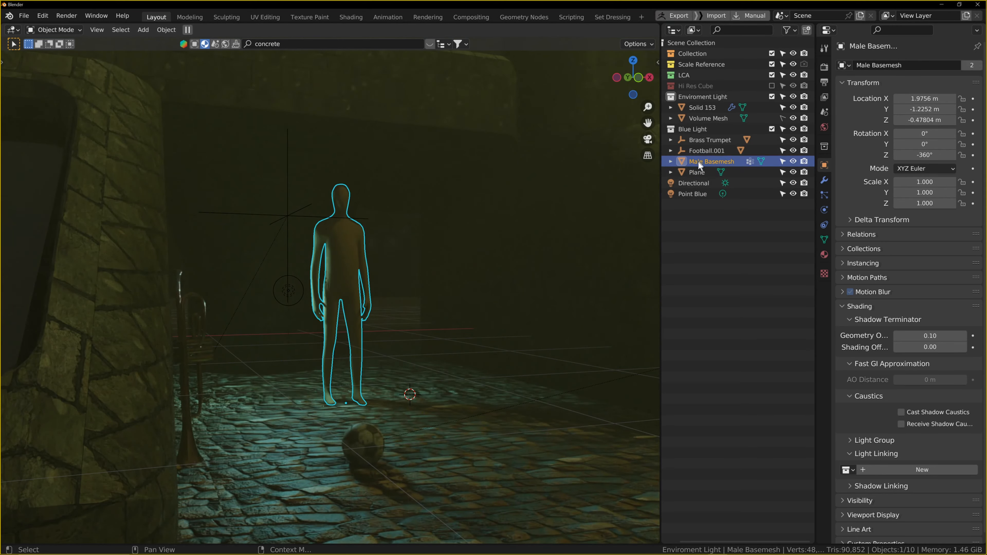
pyautogui.click(696, 172)
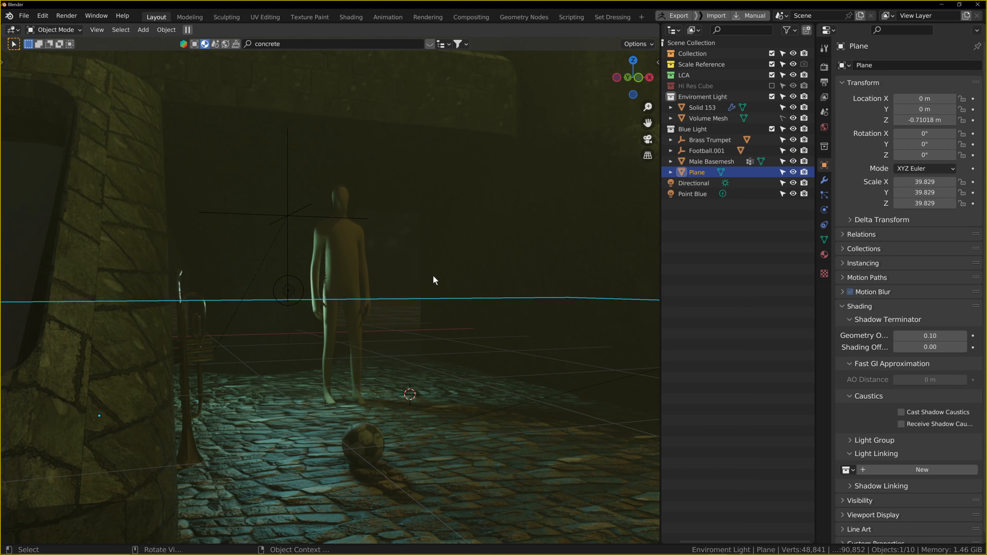
pyautogui.press('m')
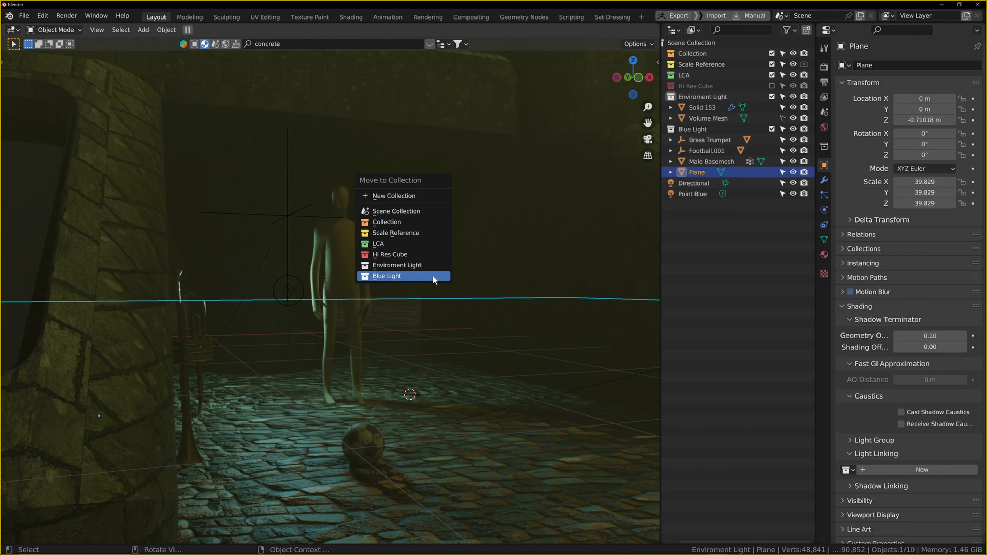
pyautogui.click(408, 212)
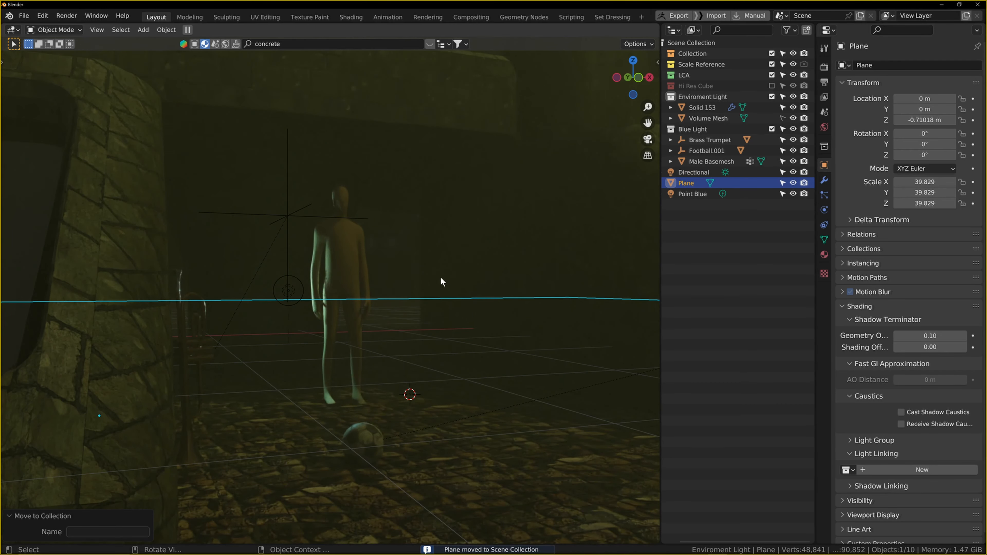
pyautogui.click(404, 256)
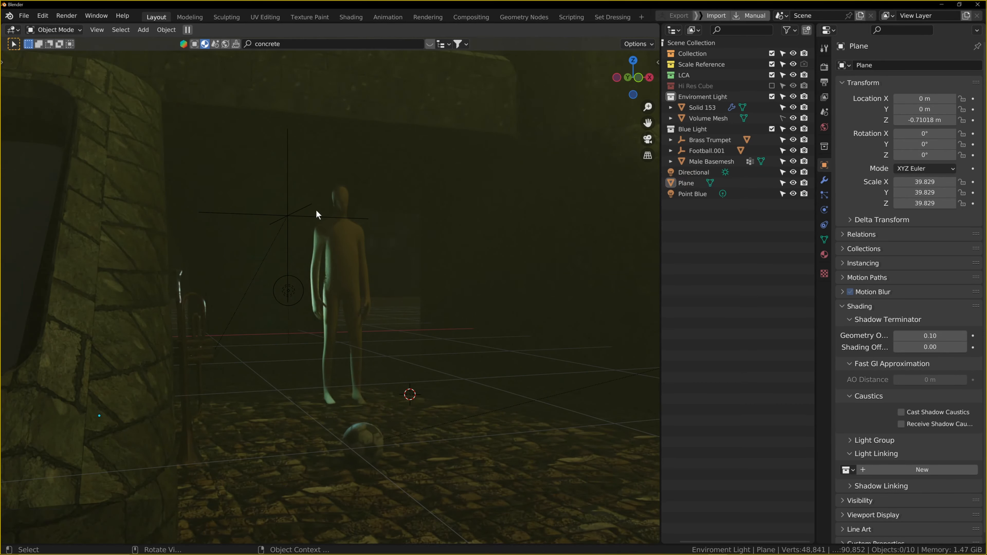